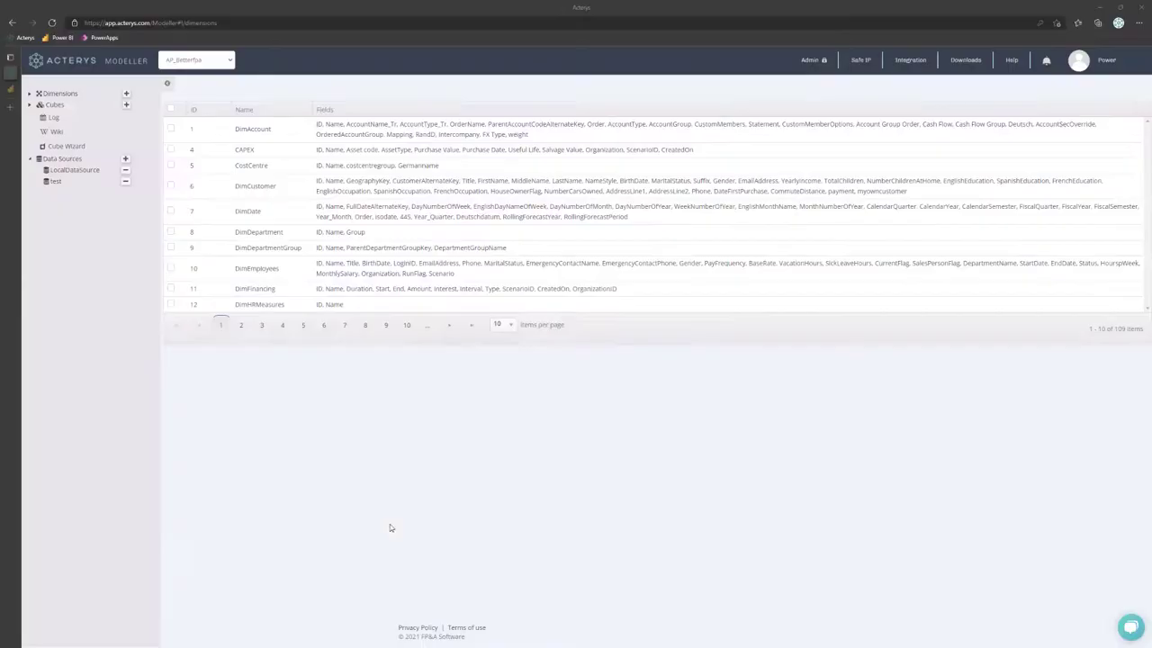
Step: Open the DimAccount dimension, select the Accrued Expenses row, and switch it into edit mode
click(171, 129)
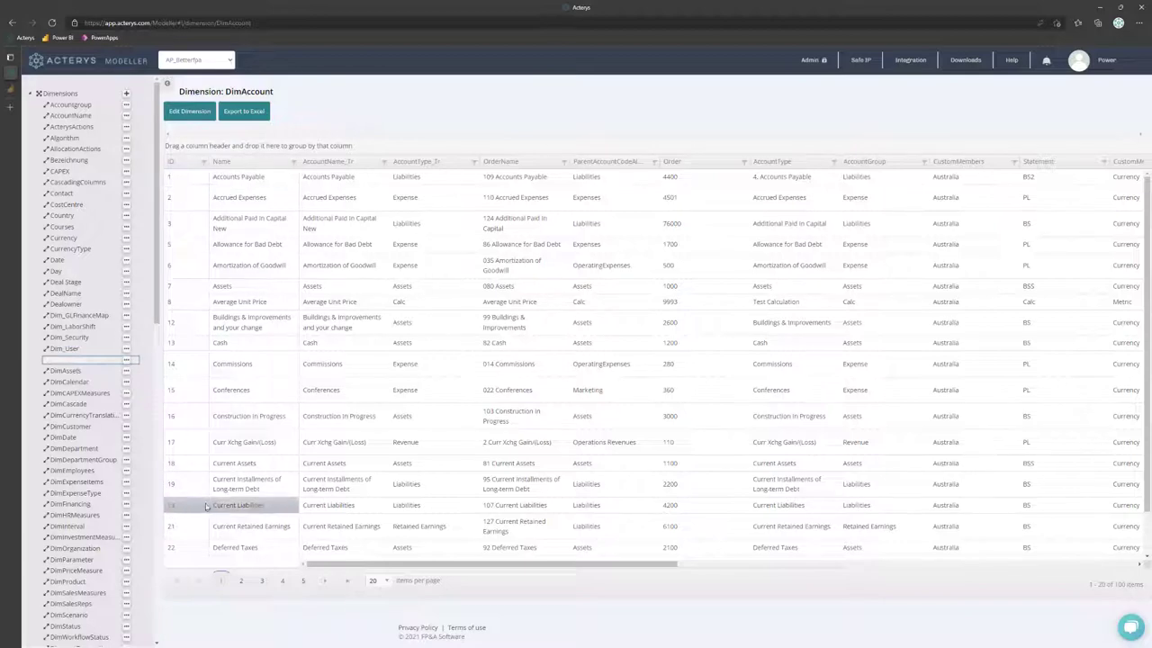
click(225, 198)
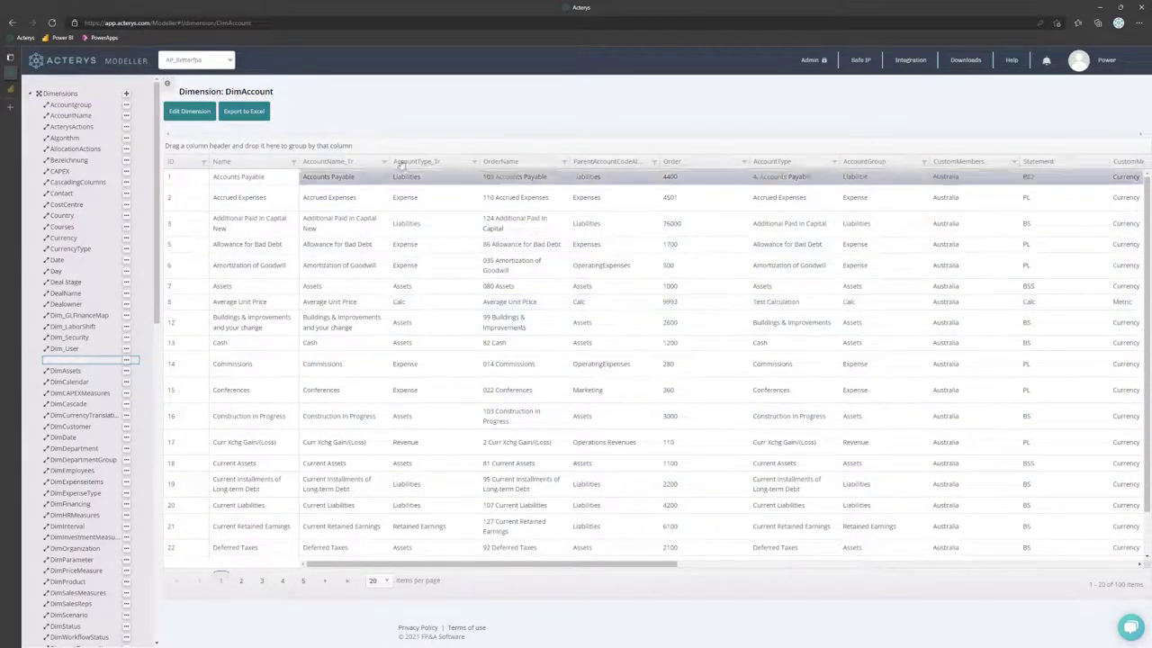
click(200, 115)
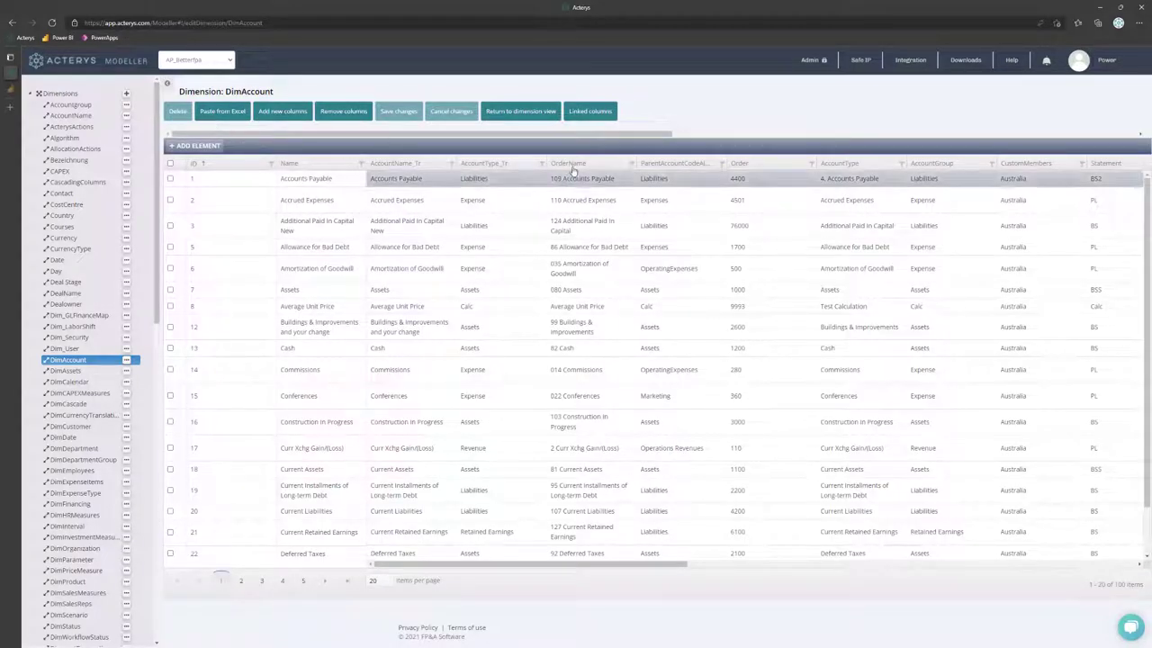
Step: Leave edit mode and group the account rows by ParentAccountCodeAlternateKey, then Name, checking the Buildings & Improvements group
click(531, 117)
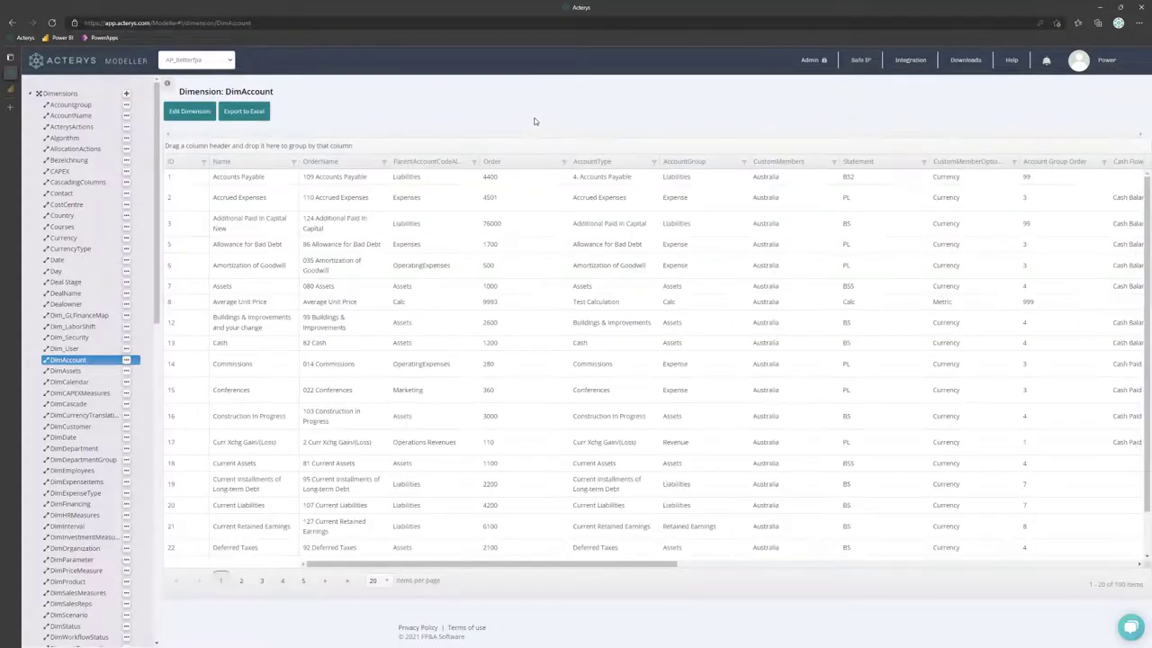
mouse_move(255, 165)
mouse_down()
mouse_move(253, 117)
mouse_move(256, 166)
mouse_move(261, 149)
mouse_up()
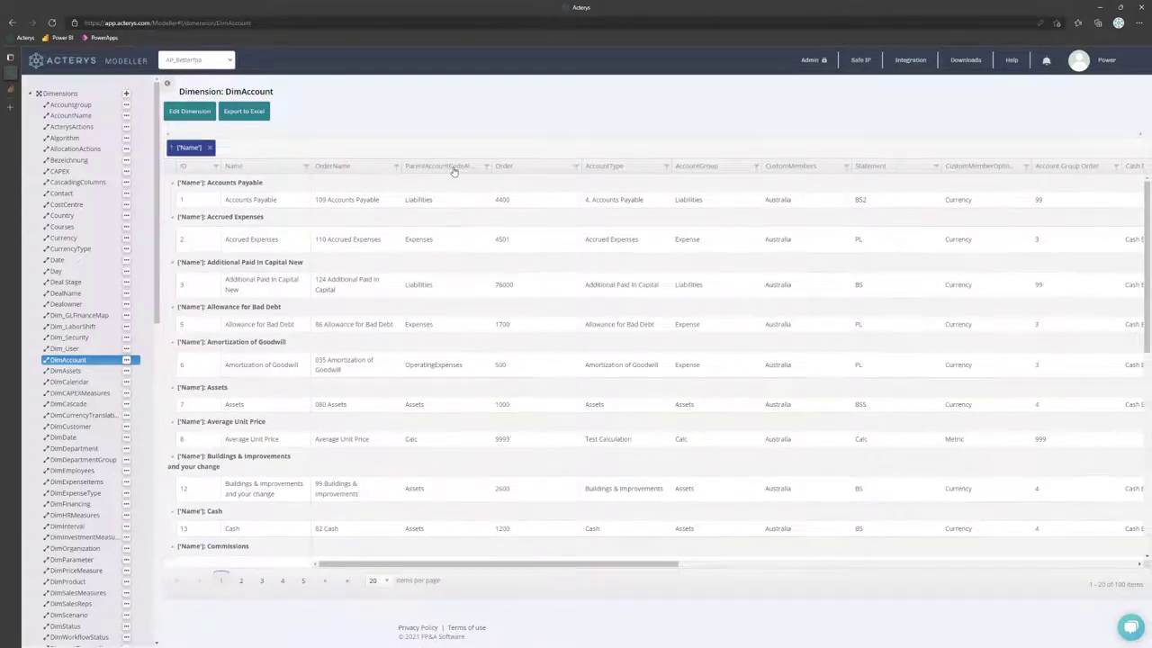
drag(454, 169, 209, 155)
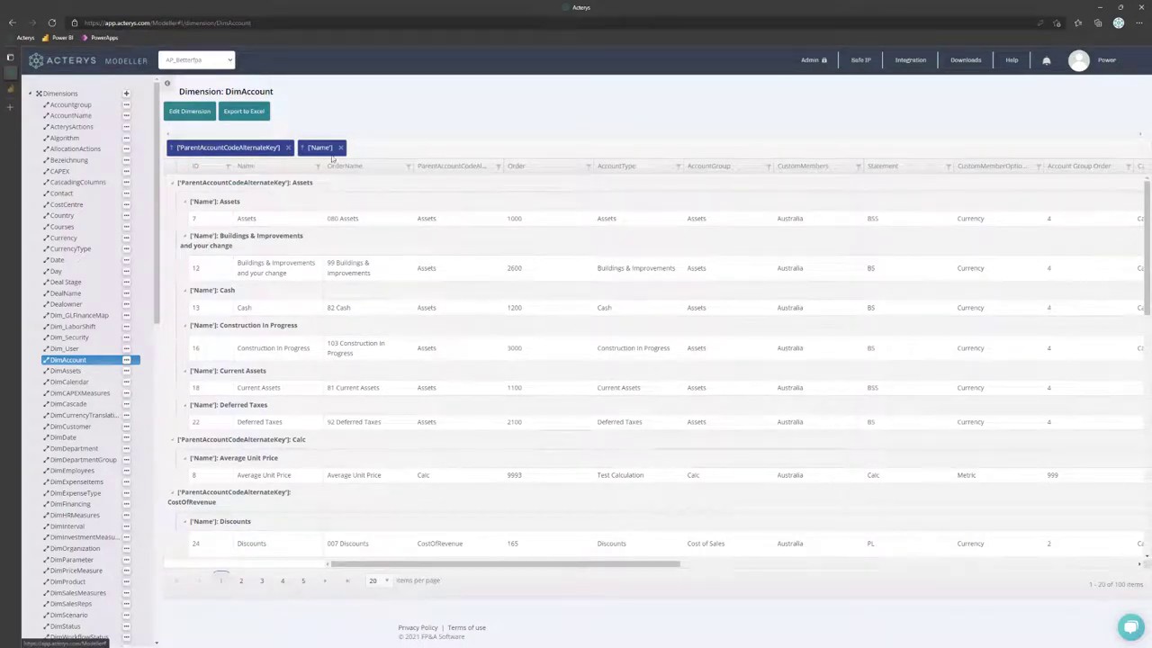
click(184, 236)
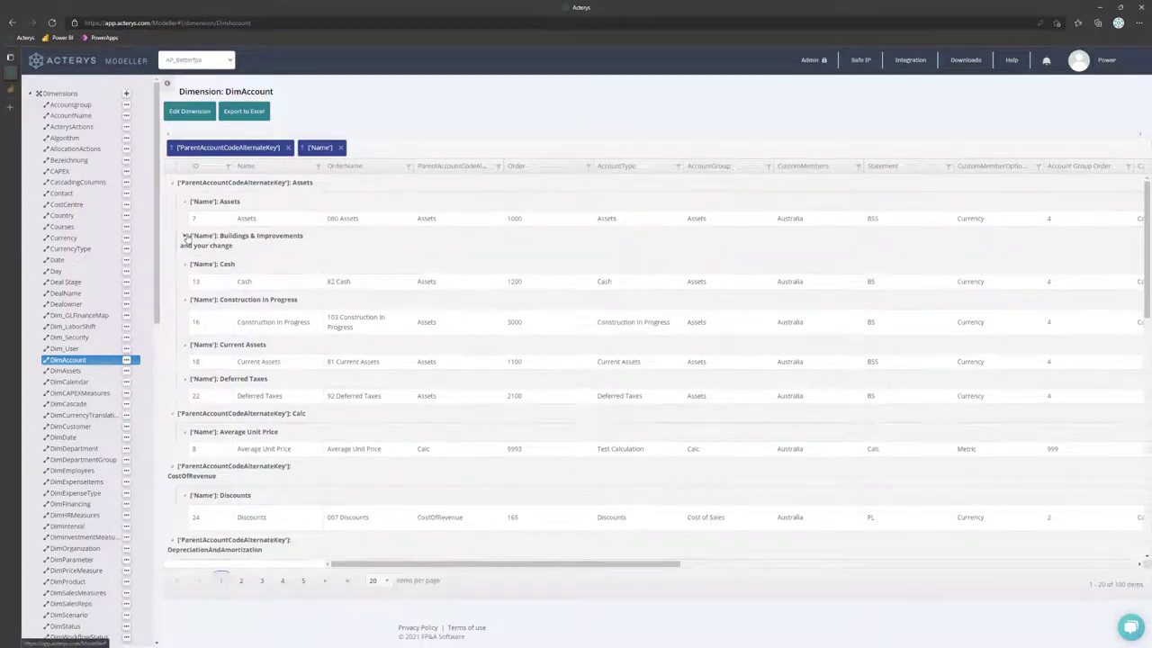
click(185, 237)
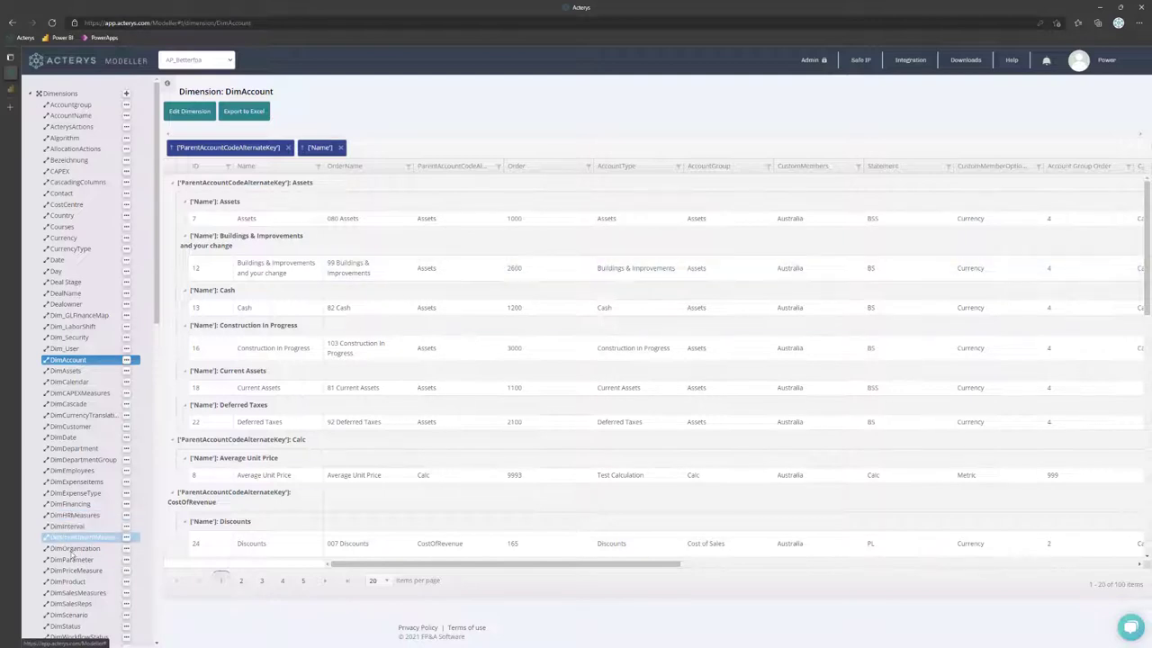
Step: Show the DimProduct dimension with its 78 products and their StandardCost, Color, ListPrice and Size
click(81, 581)
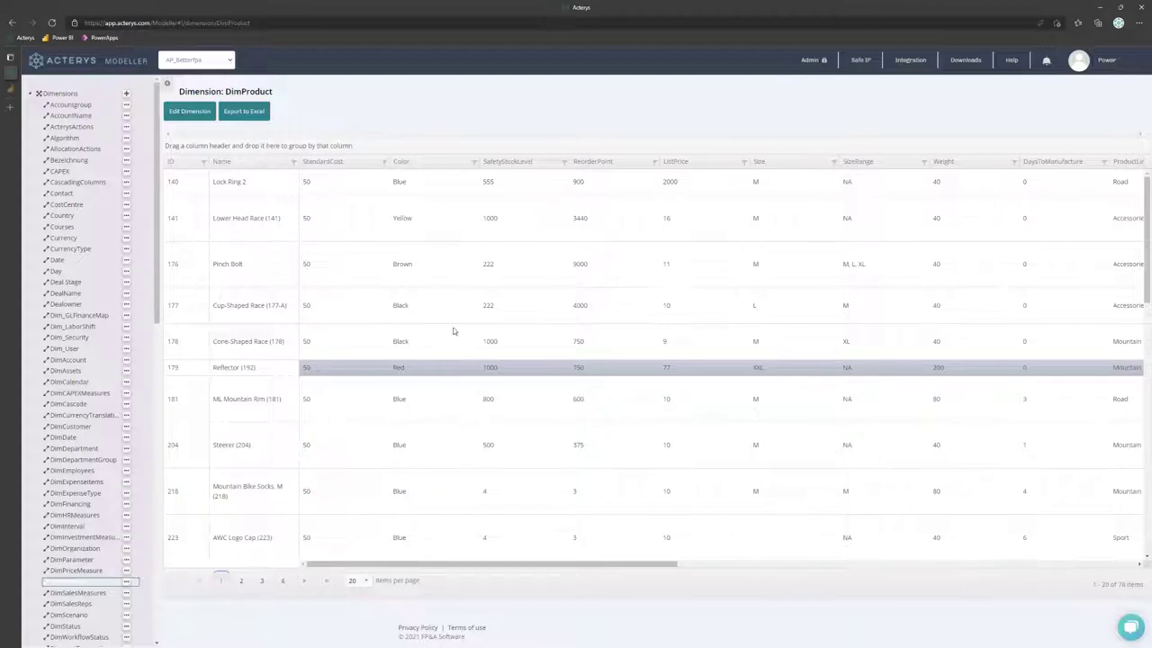
Step: Collapse Dimensions, expand Cubes and open the Finance cube with its CUBE_Finance_WB write-back table
click(31, 94)
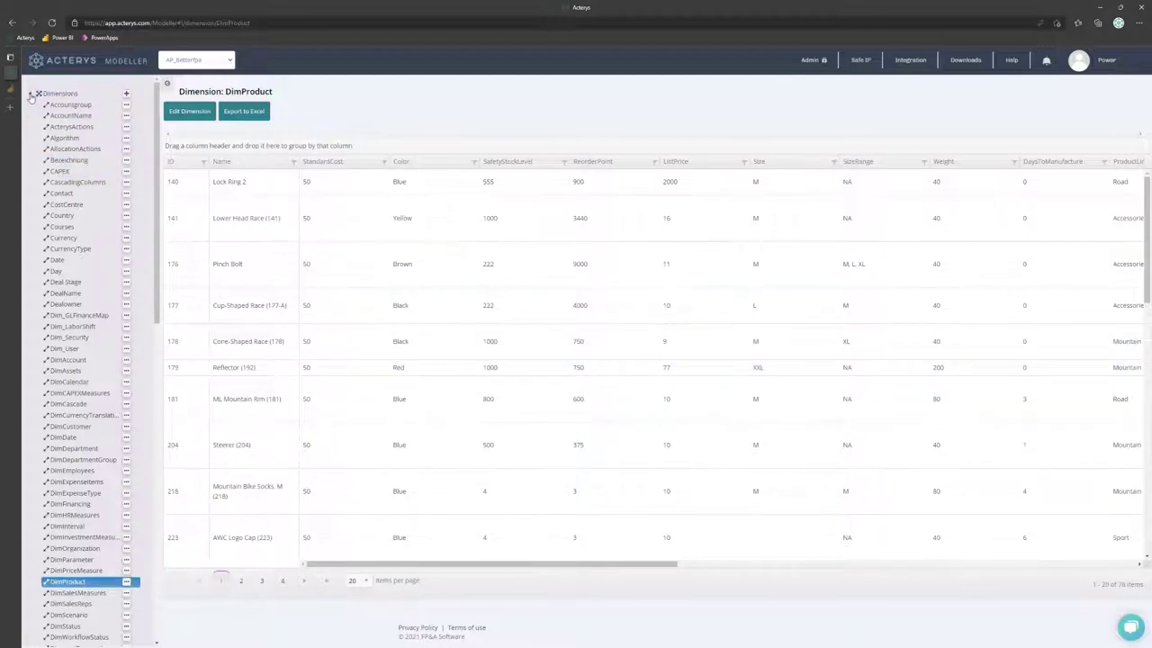
click(32, 105)
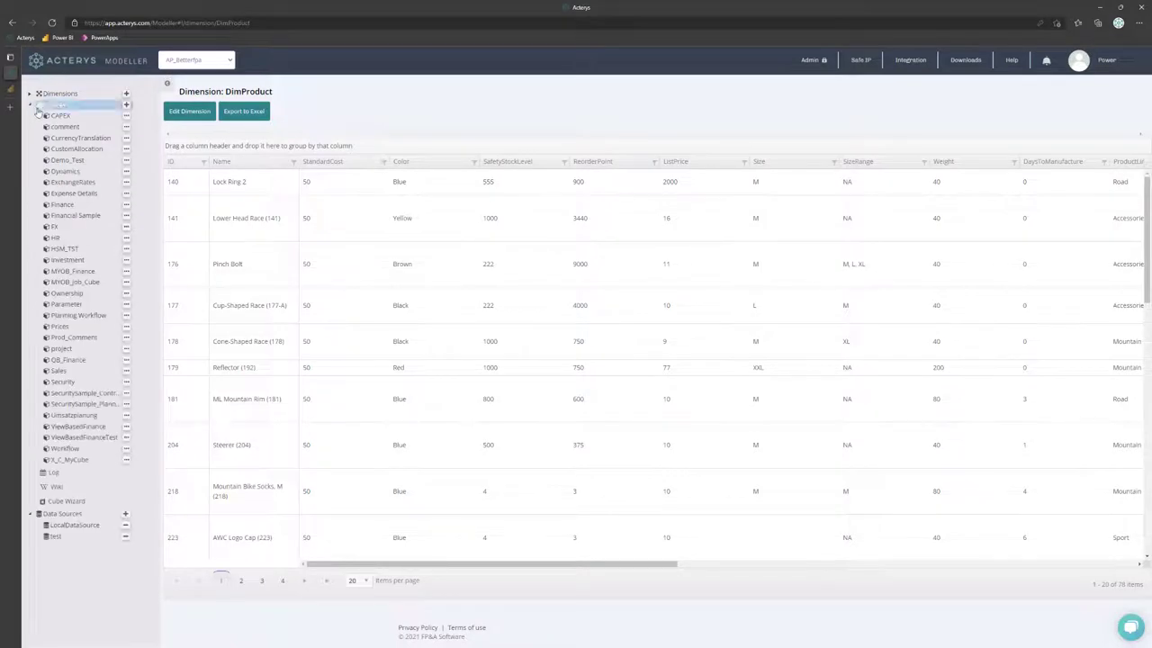
click(87, 209)
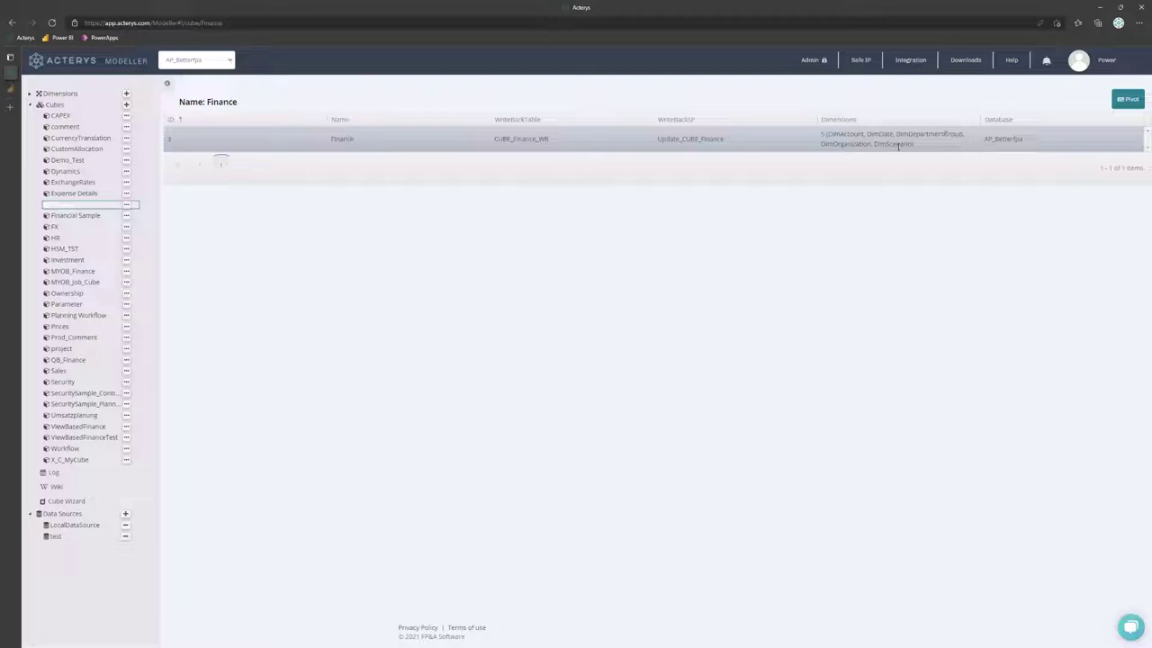
click(1127, 99)
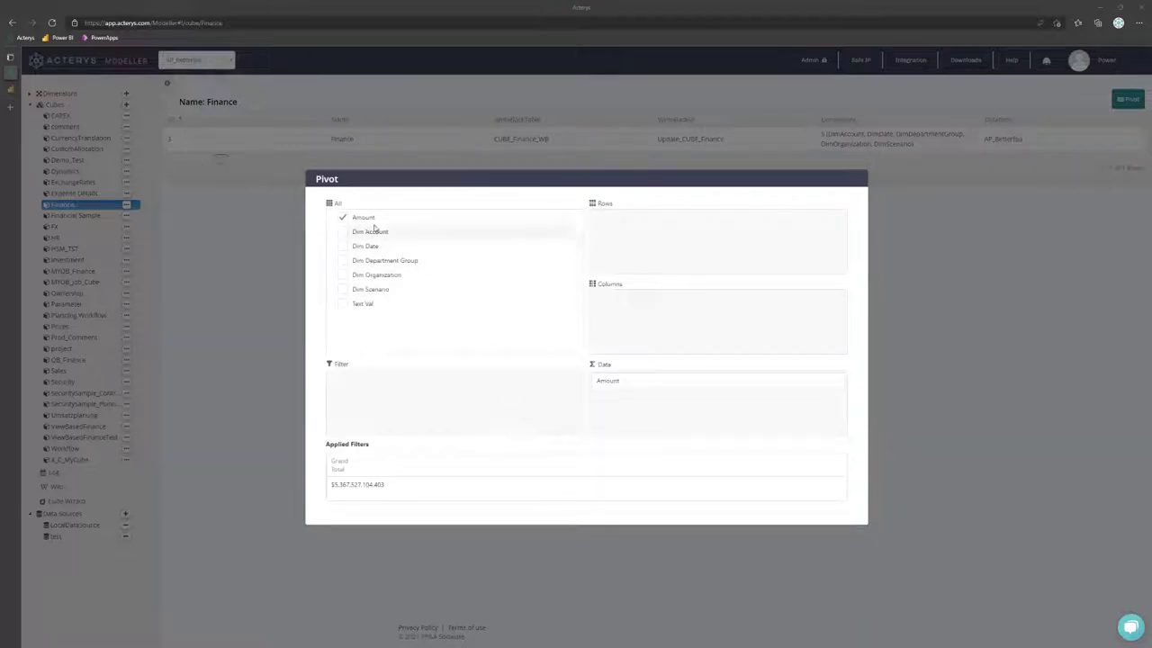
drag(405, 231, 650, 230)
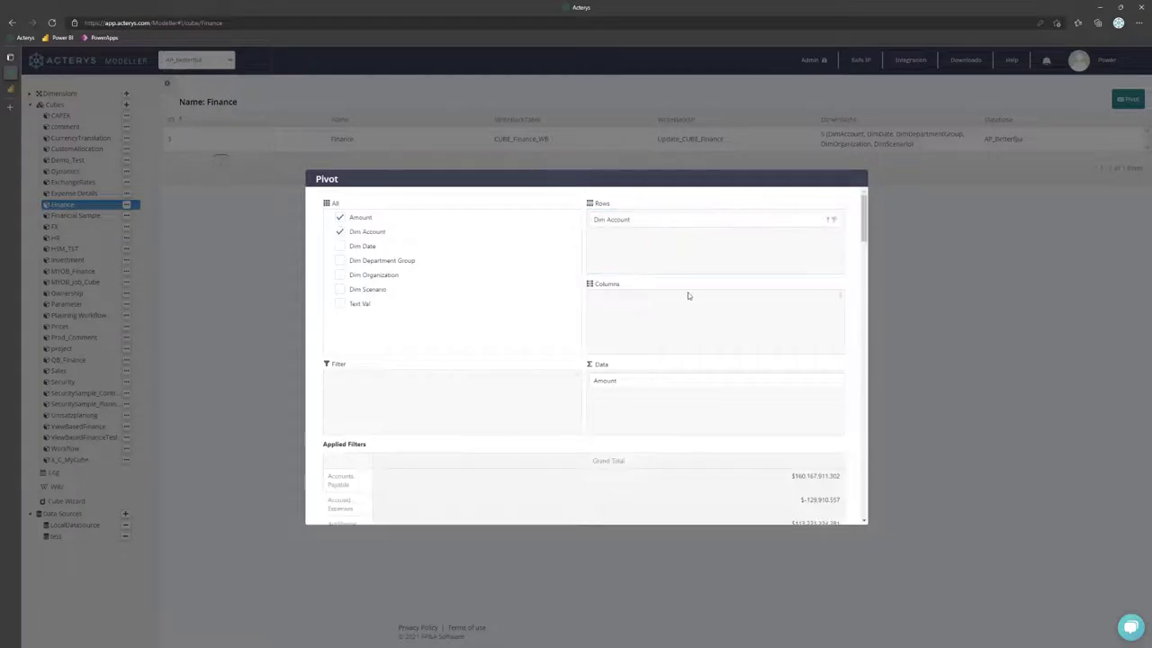
drag(374, 289, 664, 309)
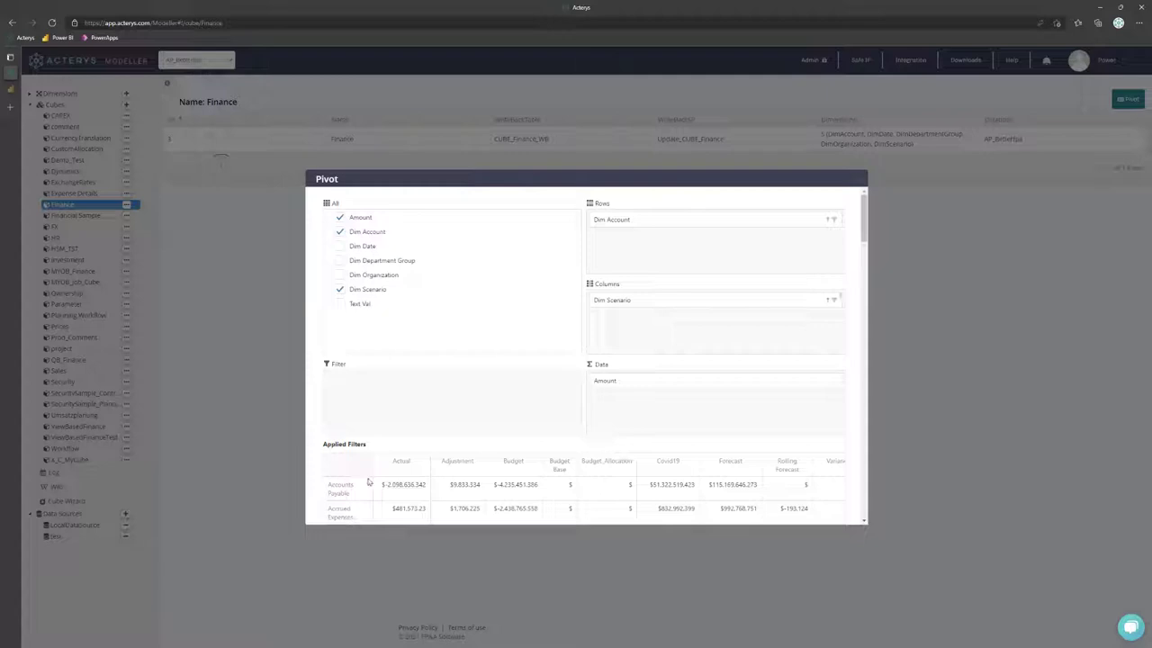
scroll(368, 482, down, 2)
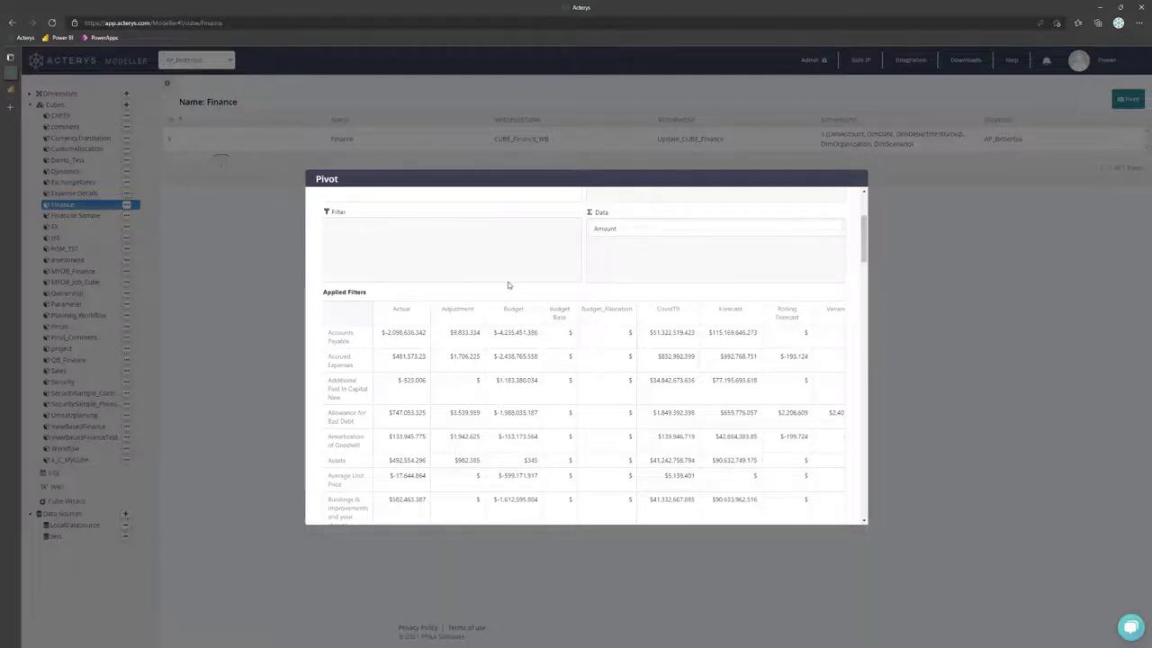
scroll(508, 285, up, 2)
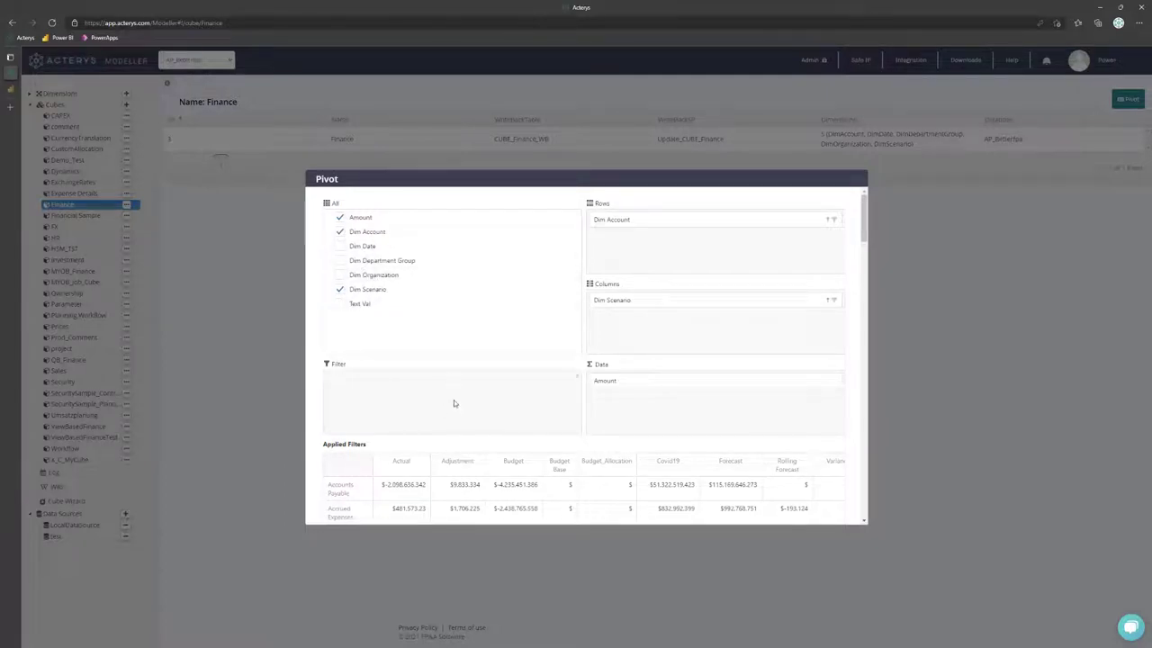
scroll(451, 458, down, 1)
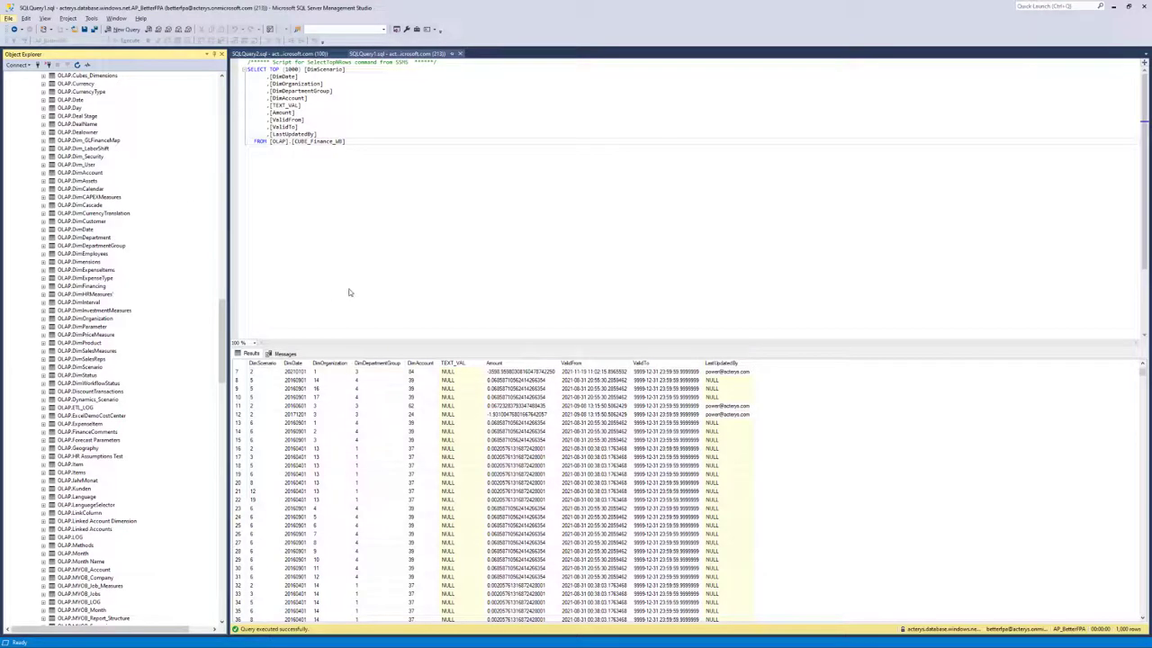
scroll(162, 259, up, 5)
drag(223, 308, 223, 86)
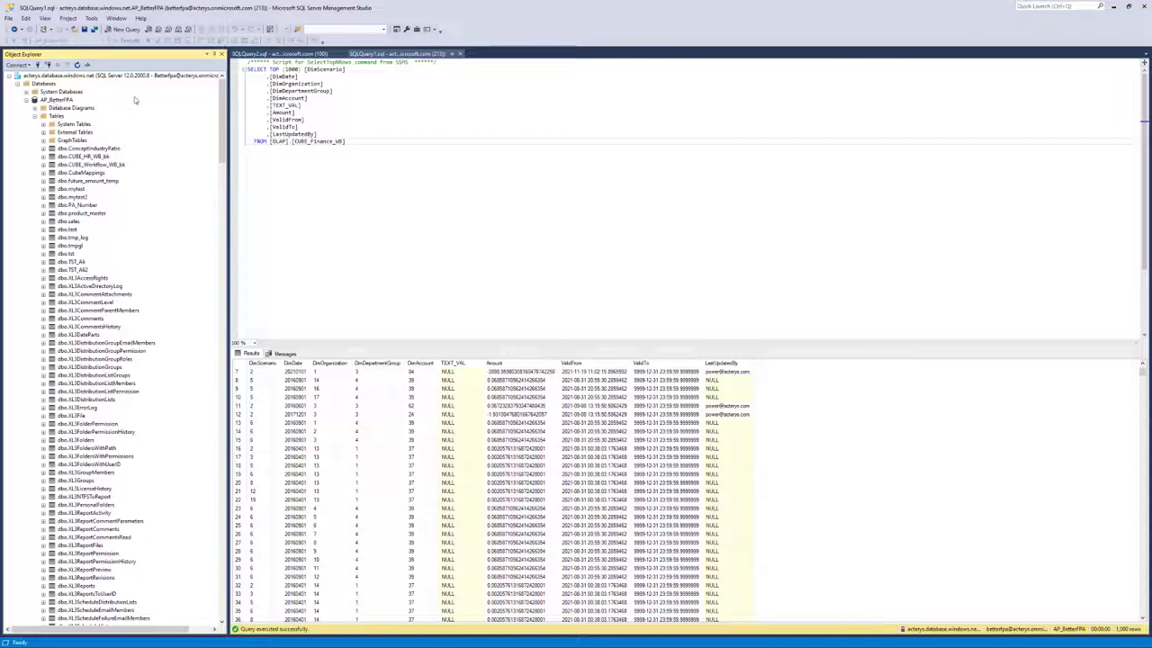
scroll(90, 132, down, 4)
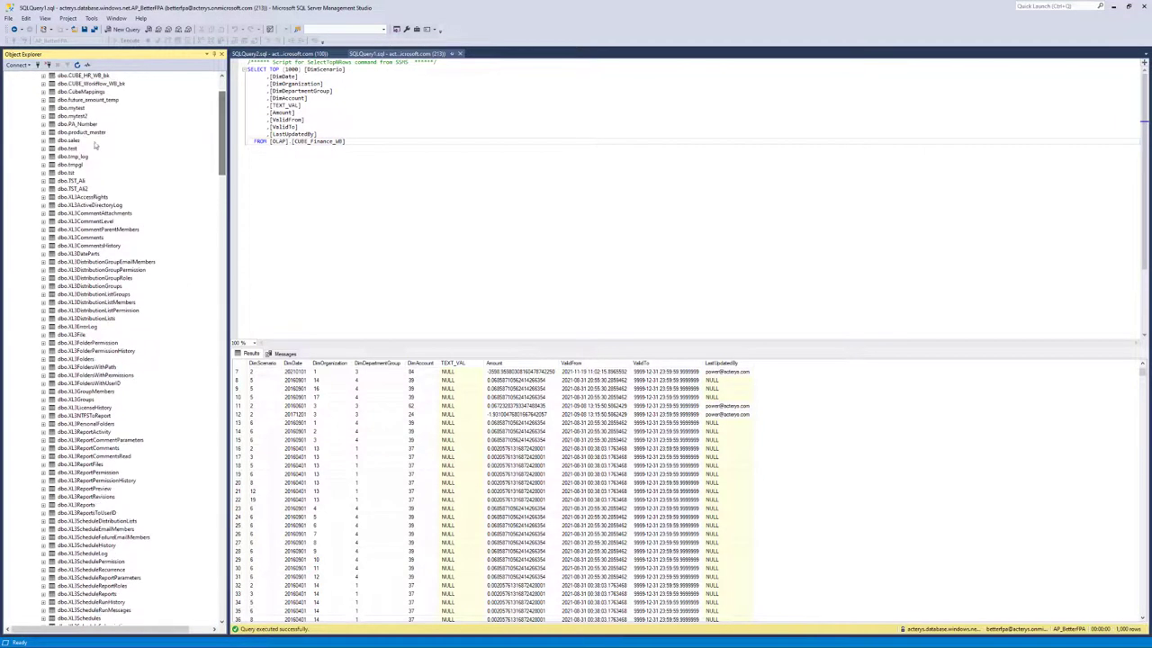
scroll(90, 132, down, 17)
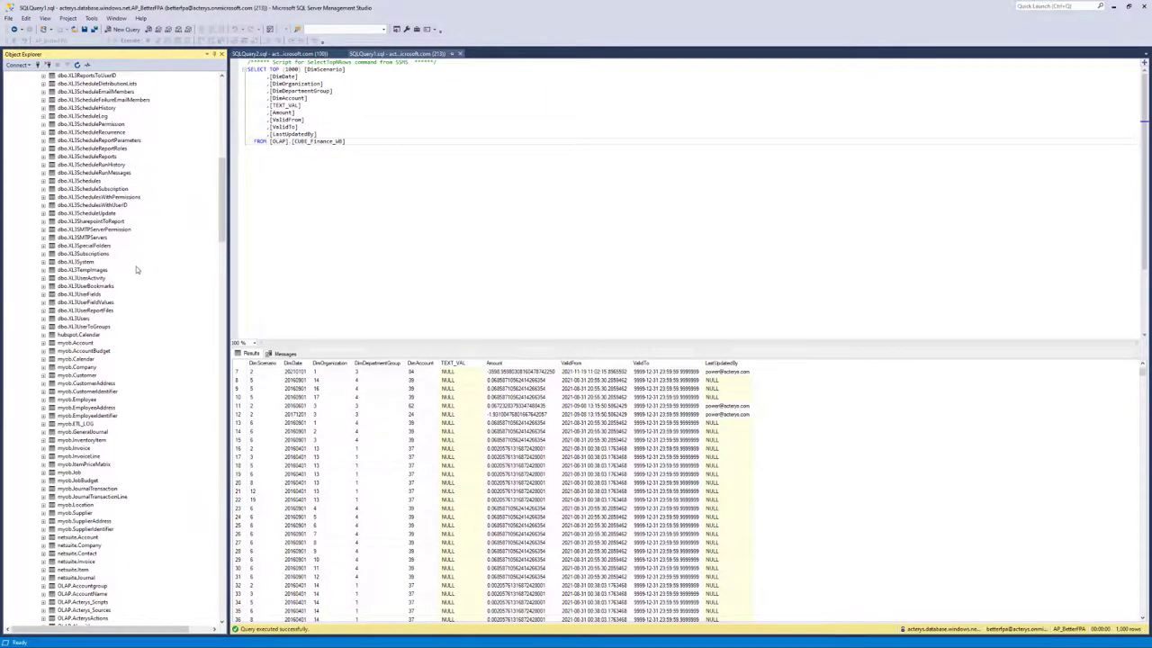
scroll(139, 270, down, 13)
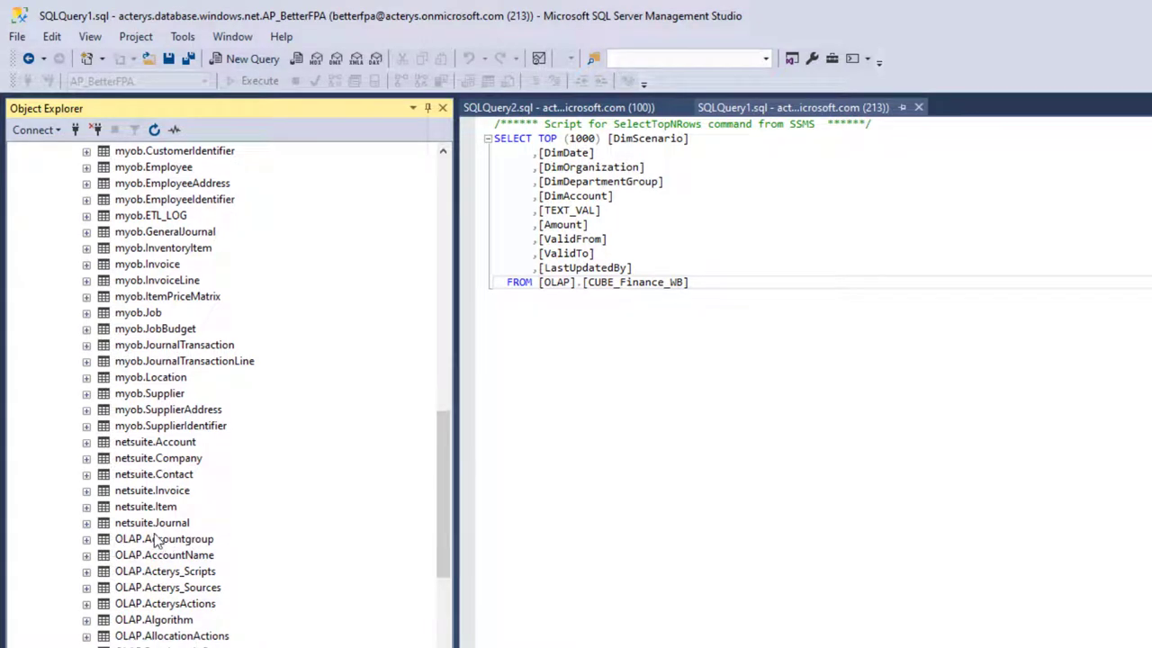
scroll(133, 466, up, 3)
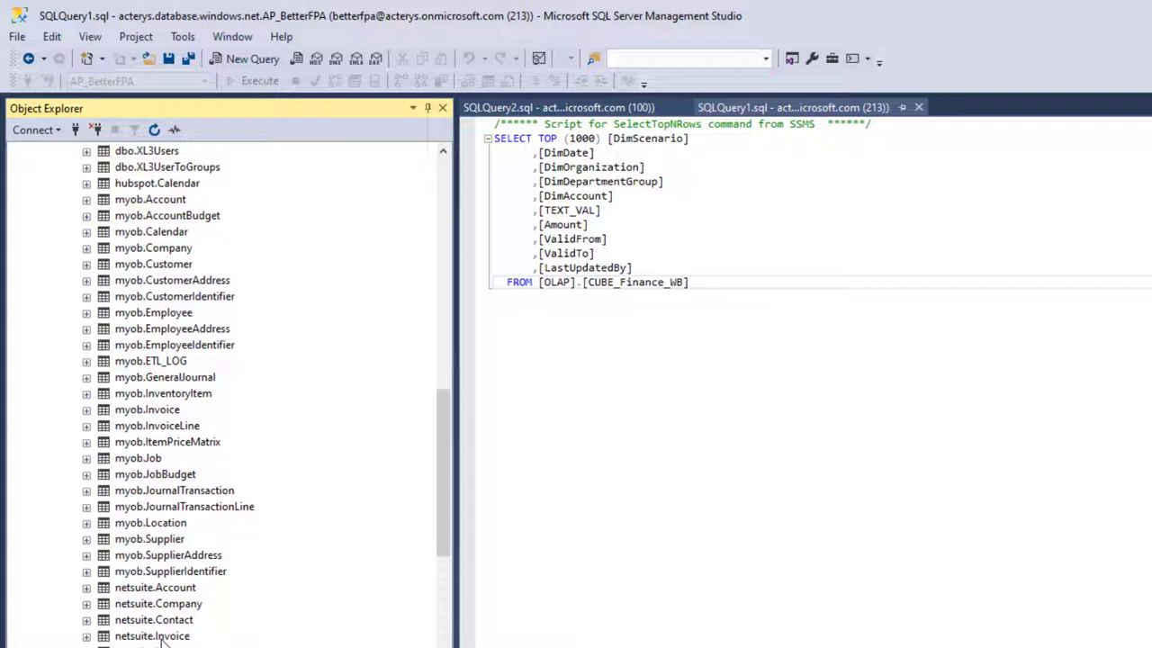
scroll(166, 617, up, 2)
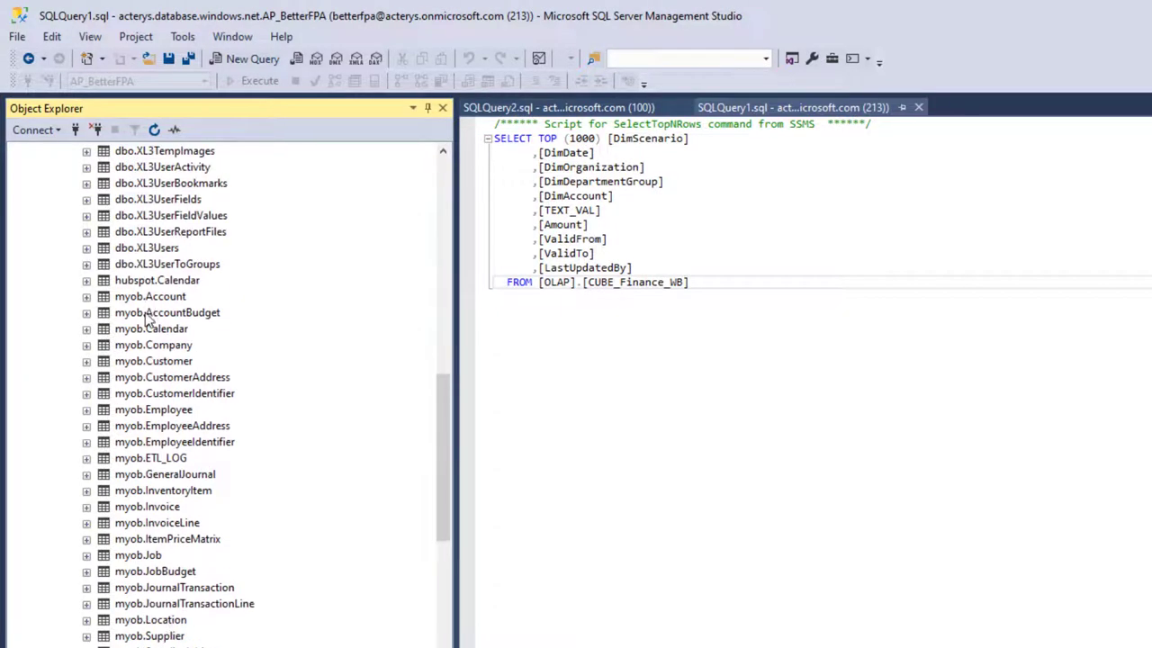
scroll(166, 225, up, 3)
scroll(171, 540, down, 8)
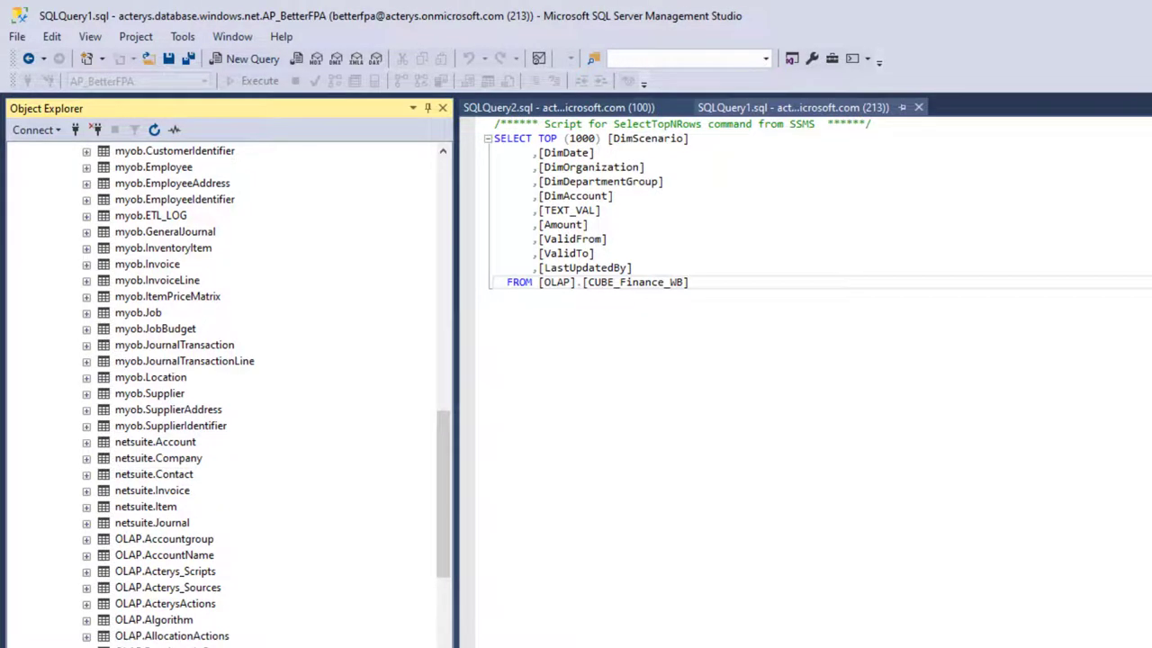
Step: Run the SELECT TOP (1000) query on [OLAP].[CUBE_Finance_WB] with F5
key(F5)
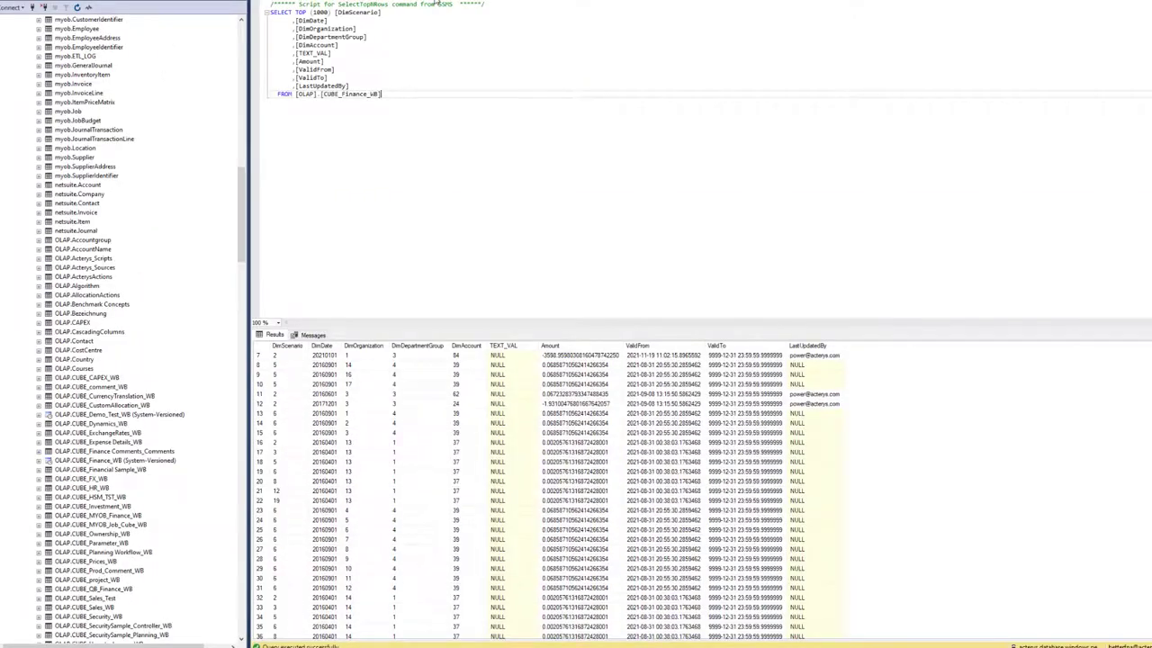
Step: Switch to the [OLAP].[DimAccount] SELECT TOP (1000) query and select its full text
click(353, 4)
drag(356, 201, 265, 11)
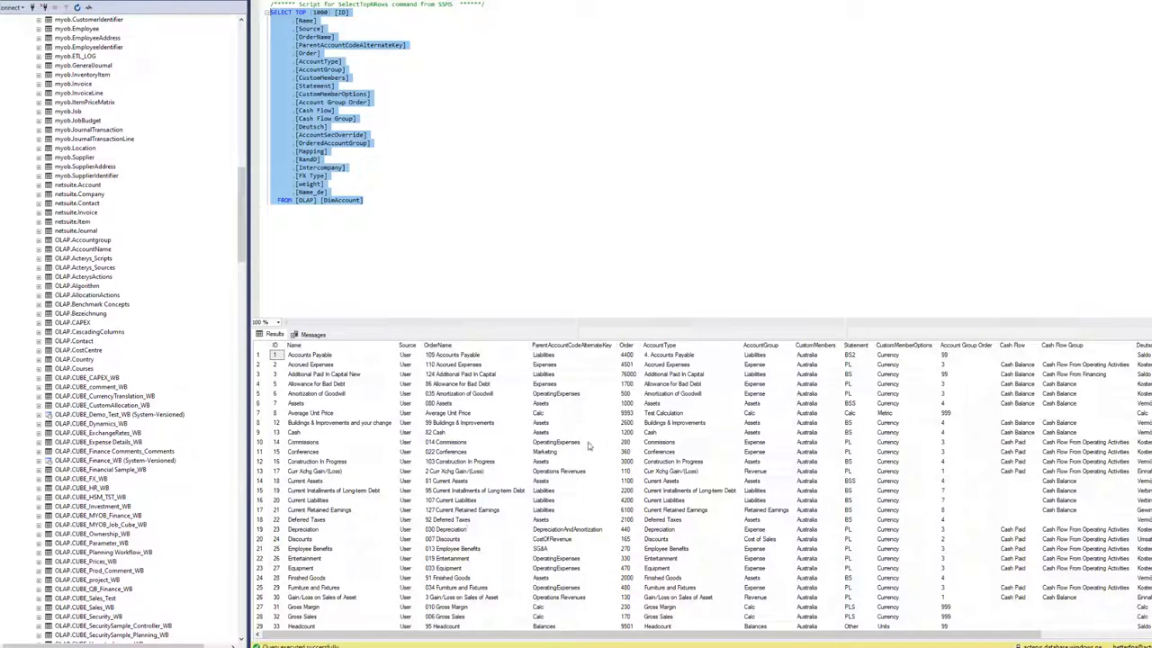
click(567, 459)
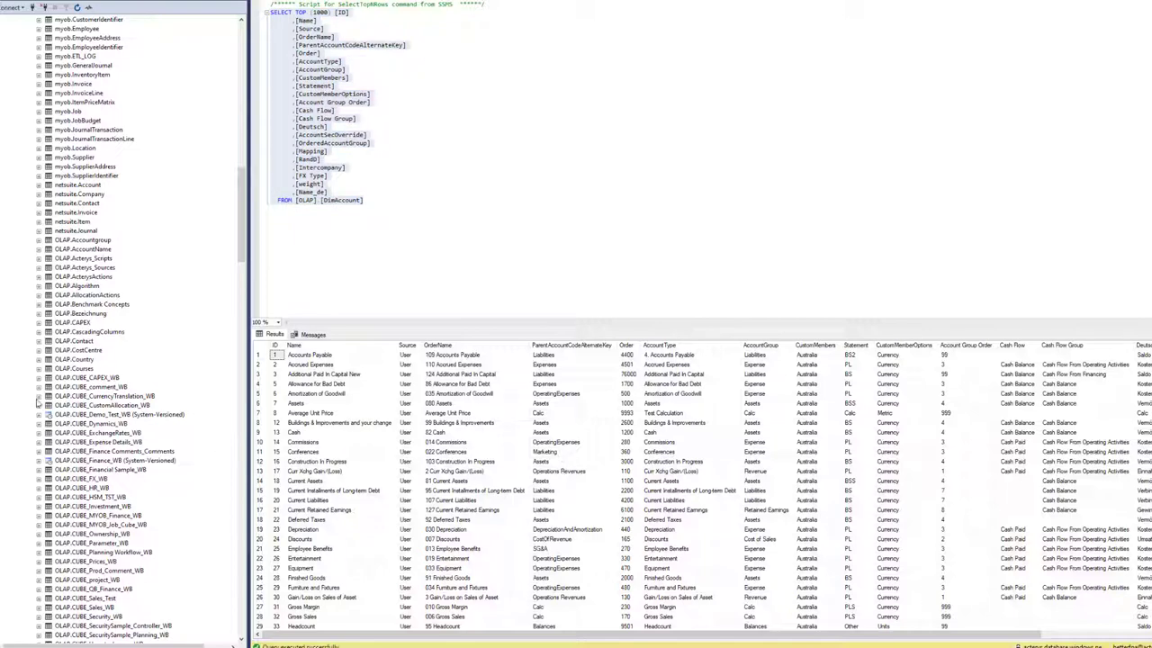